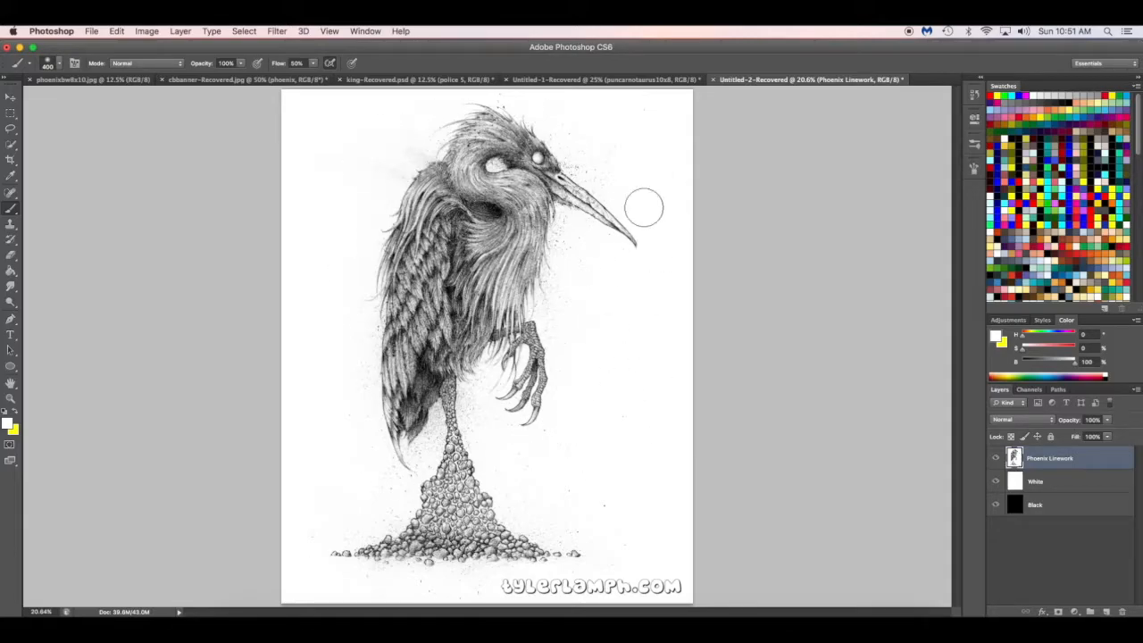
Step: Duplicate the Phoenix Linework layer and hide the original, leaving the copy active
left_click(997, 458)
left_click(997, 459)
left_click_drag(1084, 459, 1107, 611)
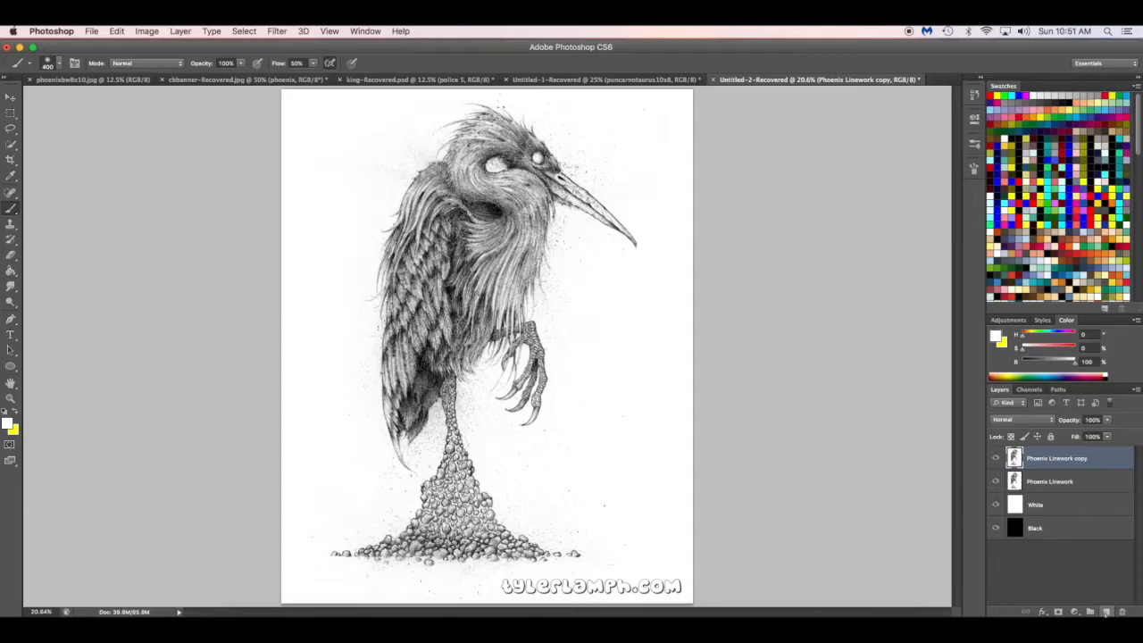
left_click(997, 485)
Step: Select the white areas with Color Range at fuzziness 156, and invert the selection to capture the dark linework
left_click(253, 33)
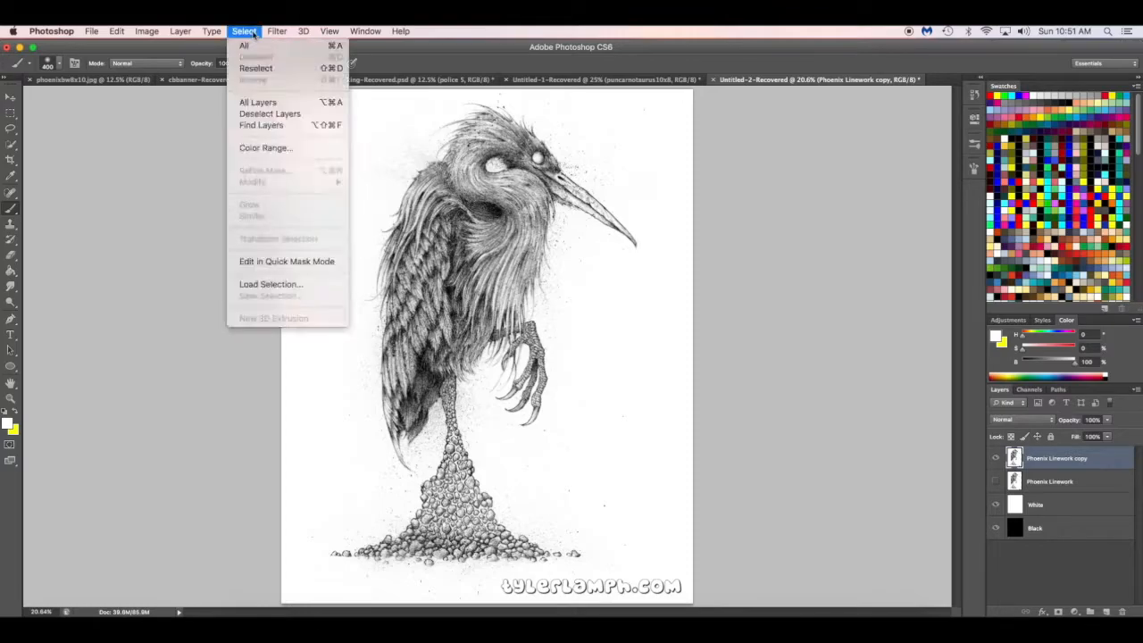
left_click(265, 148)
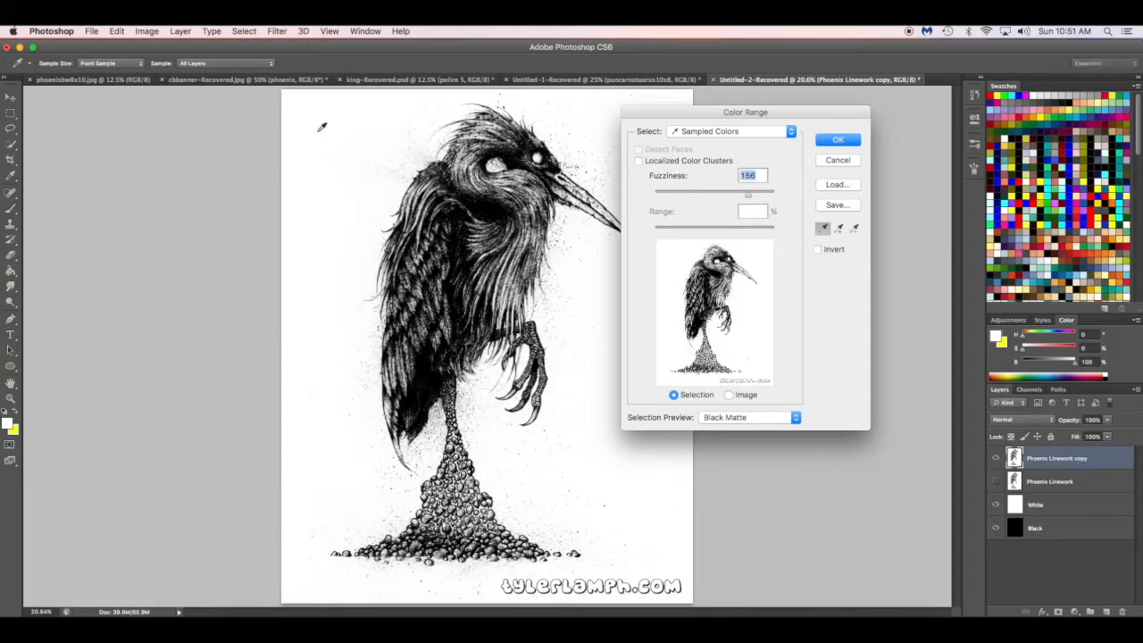
left_click(837, 141)
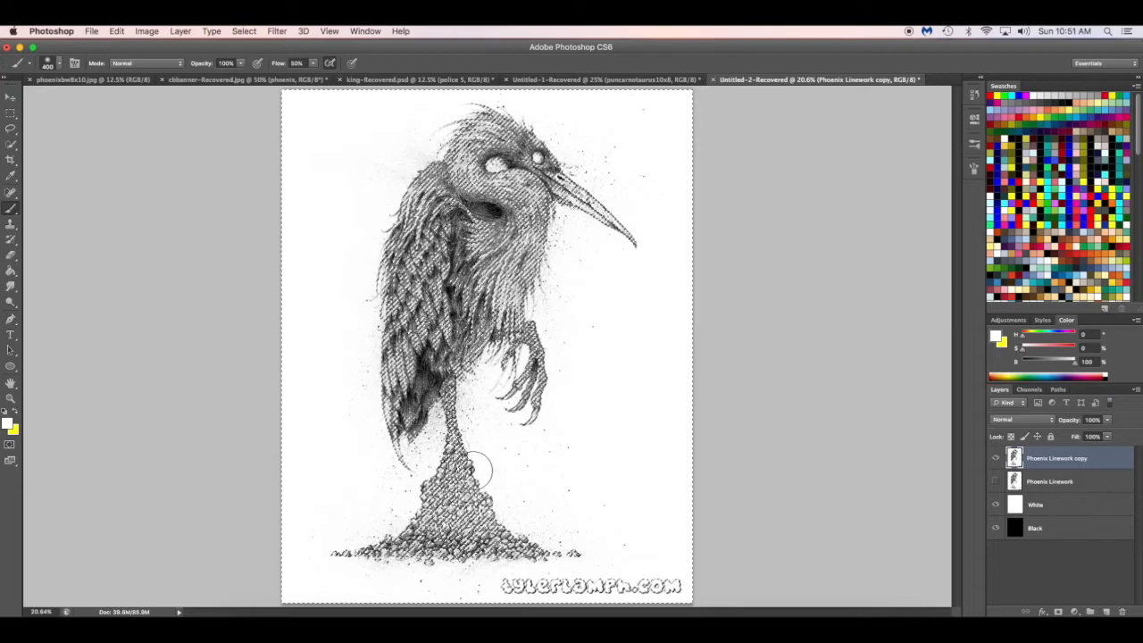
left_click(242, 32)
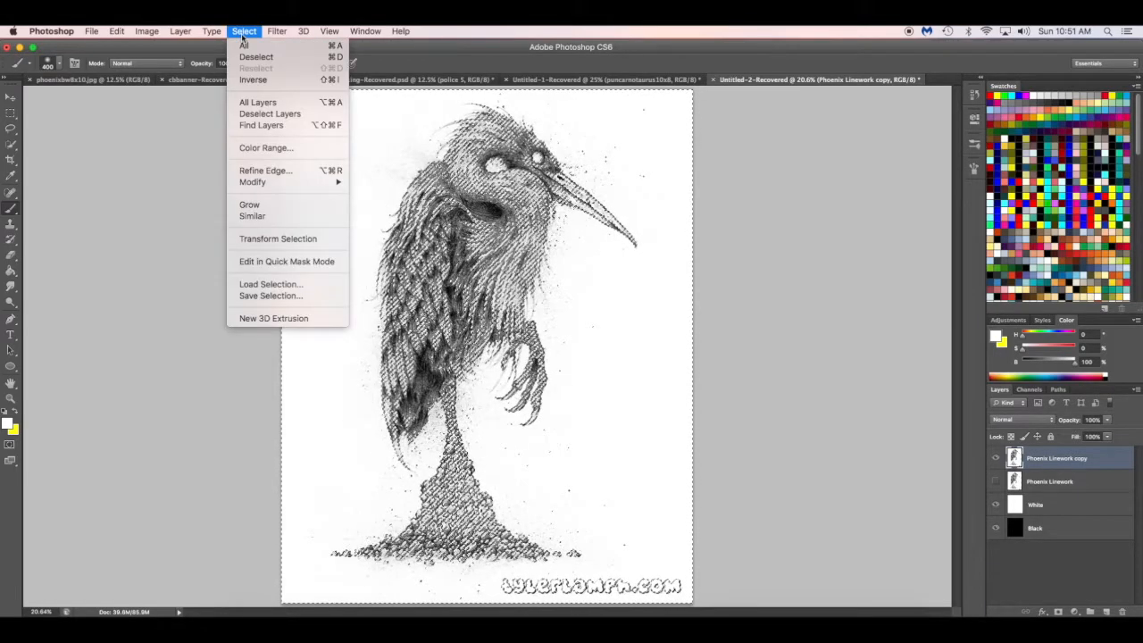
left_click(254, 82)
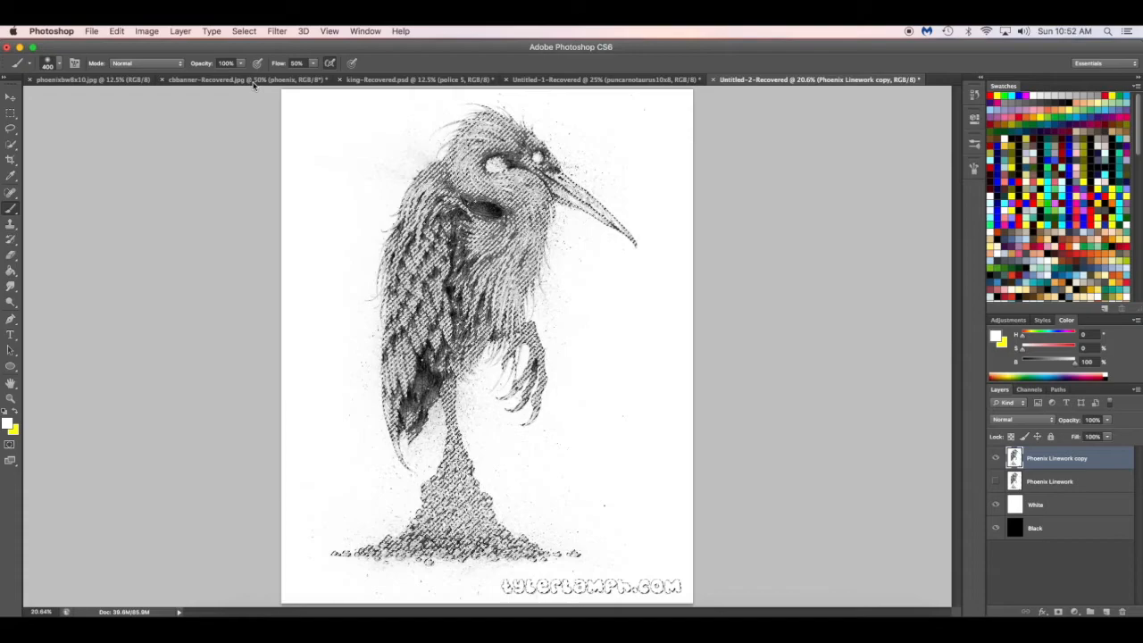
Step: Hide the marching-ants outline while keeping the linework selection active
key("super+d")
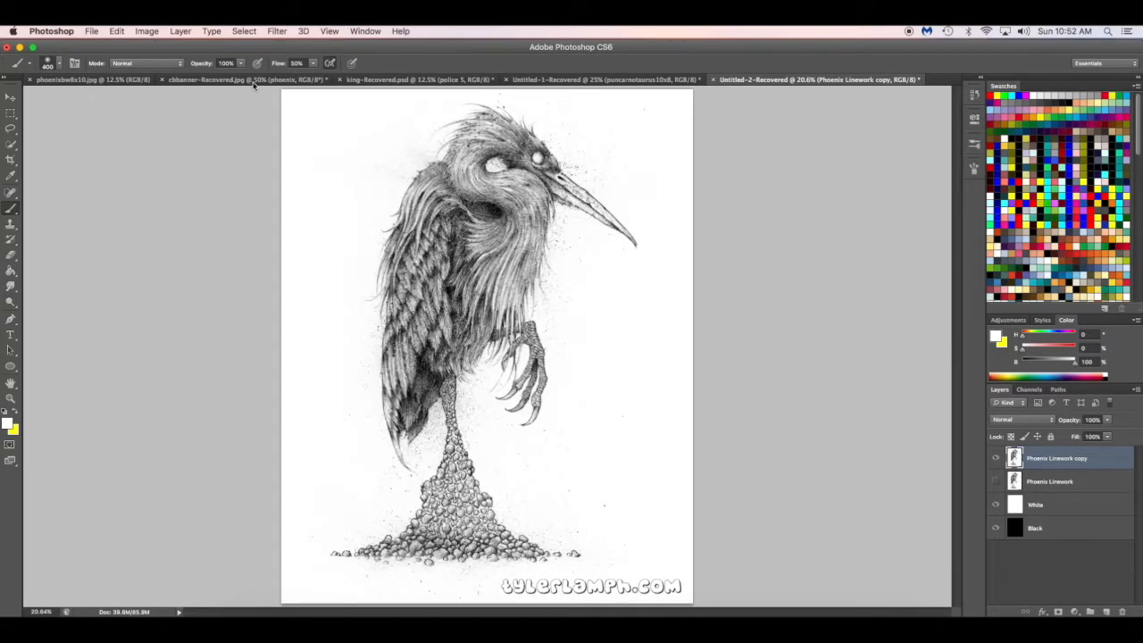
key("super+h")
key("super+h")
key("super+h")
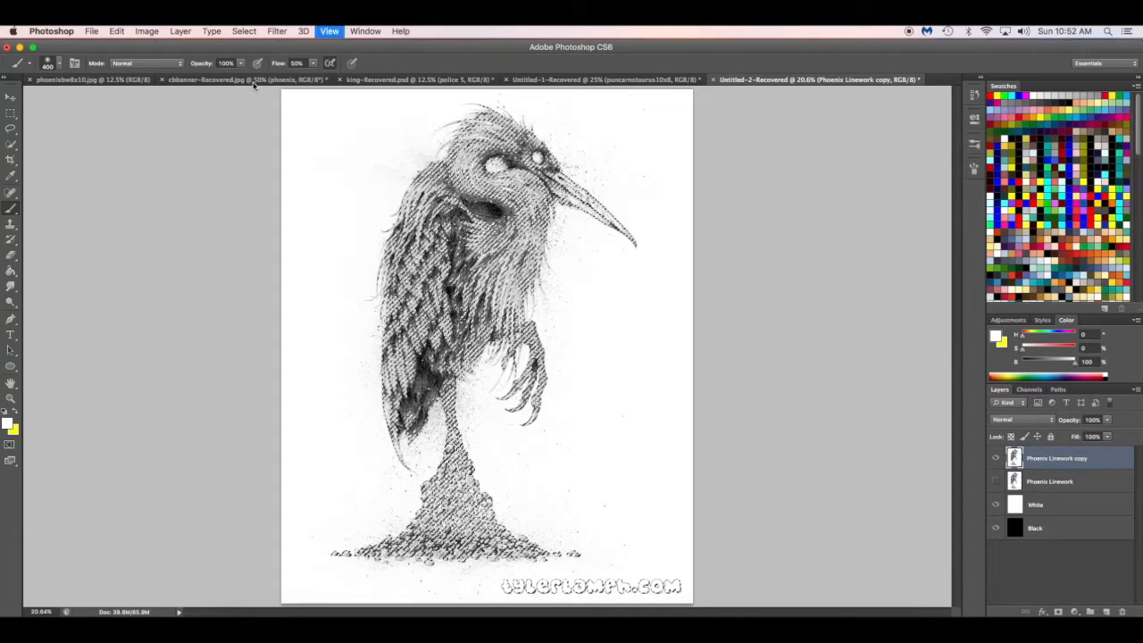
key("super+h")
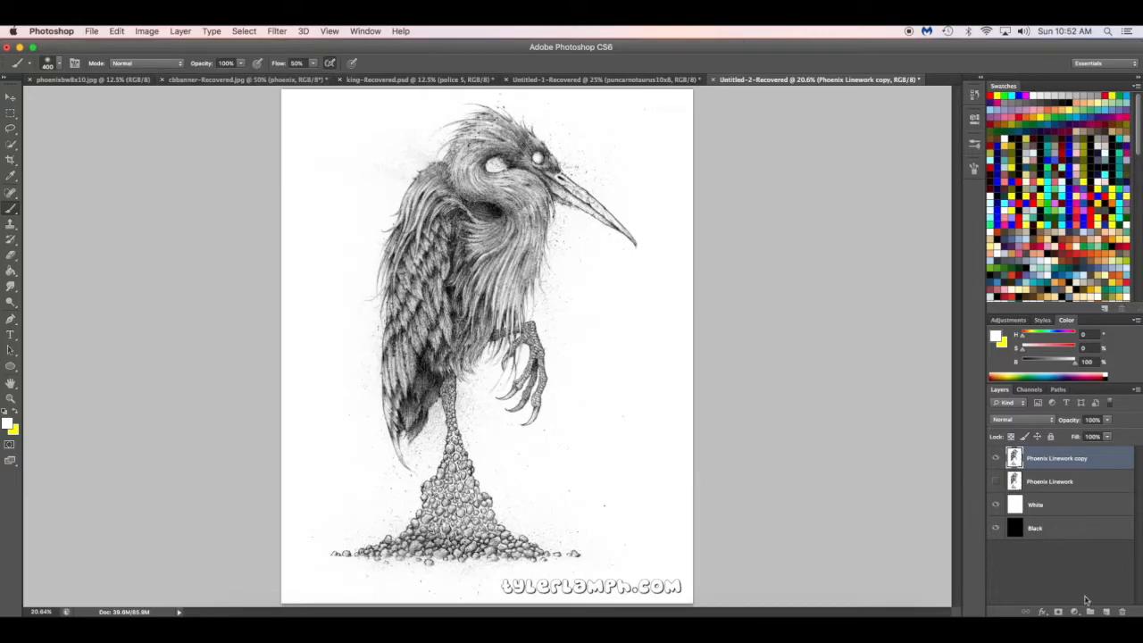
Step: Add a new layer above Phoenix Linework copy and brush bright red over the bird's head, beak, shoulder and back feathers
left_click(1106, 612)
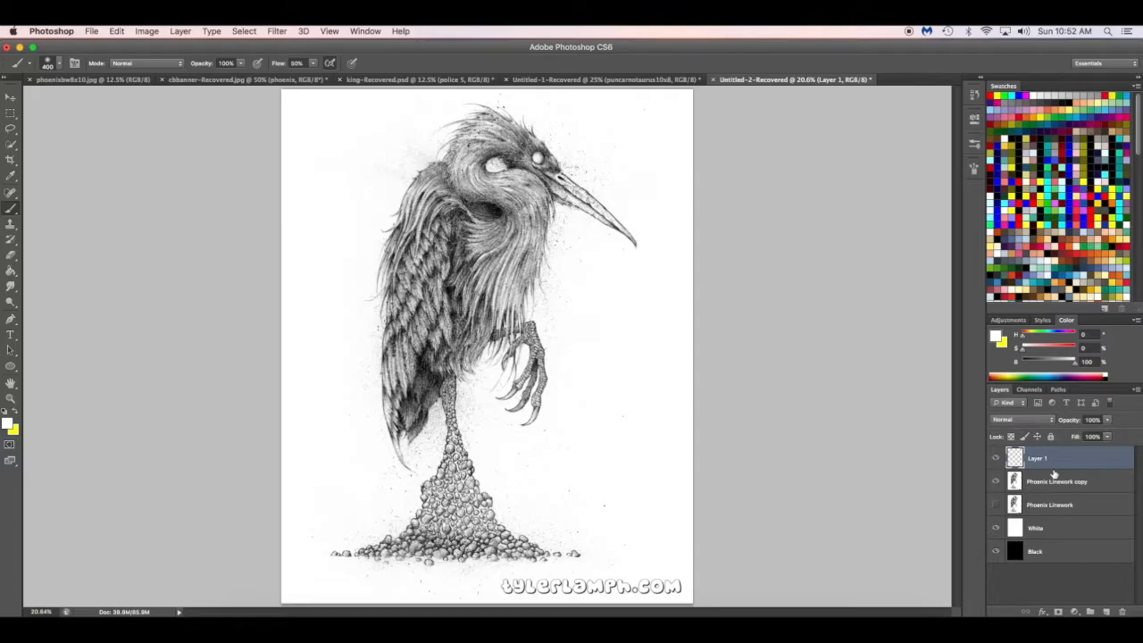
left_click(1025, 118)
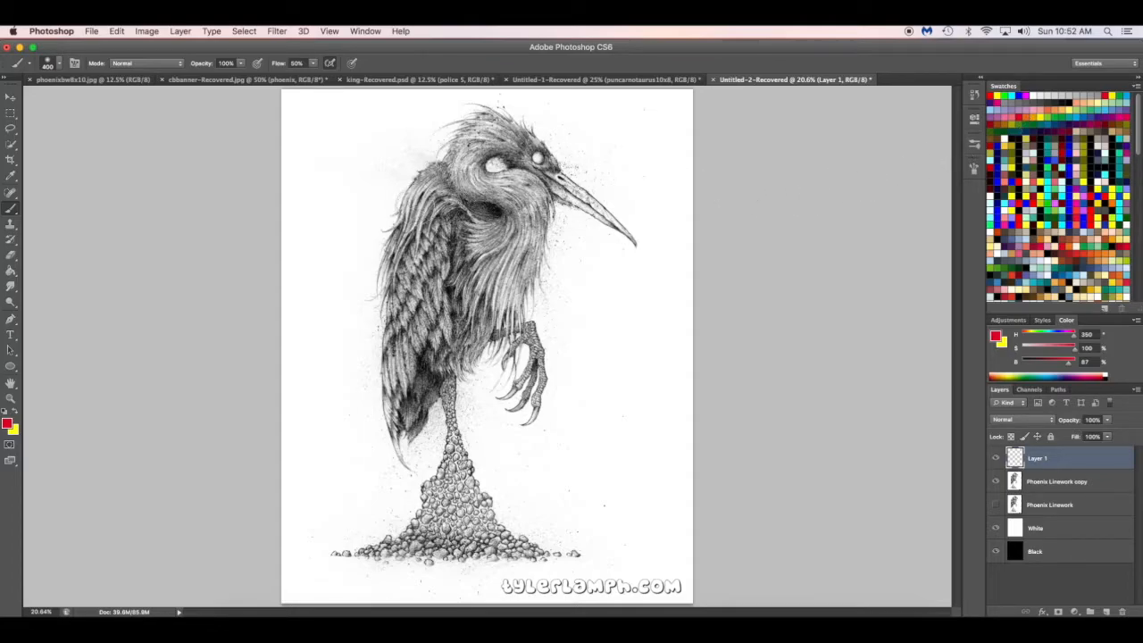
mouse_move(473, 125)
left_mouse_down()
mouse_move(435, 184)
mouse_move(450, 138)
mouse_move(449, 194)
mouse_move(432, 161)
mouse_move(372, 291)
mouse_move(365, 343)
mouse_move(431, 193)
mouse_move(384, 335)
mouse_move(387, 445)
mouse_move(391, 304)
mouse_move(410, 211)
mouse_move(447, 171)
mouse_move(393, 221)
mouse_move(418, 185)
mouse_move(402, 192)
mouse_move(422, 168)
mouse_move(460, 166)
mouse_move(488, 105)
mouse_move(526, 130)
mouse_move(435, 152)
mouse_move(462, 135)
mouse_move(558, 144)
mouse_move(473, 126)
mouse_move(431, 201)
mouse_move(498, 127)
mouse_move(384, 225)
mouse_move(357, 357)
mouse_move(363, 425)
mouse_move(383, 390)
mouse_move(415, 228)
mouse_move(449, 167)
mouse_move(387, 241)
mouse_move(375, 380)
mouse_move(389, 303)
mouse_move(453, 145)
mouse_move(440, 161)
mouse_move(474, 113)
mouse_move(554, 164)
left_mouse_up()
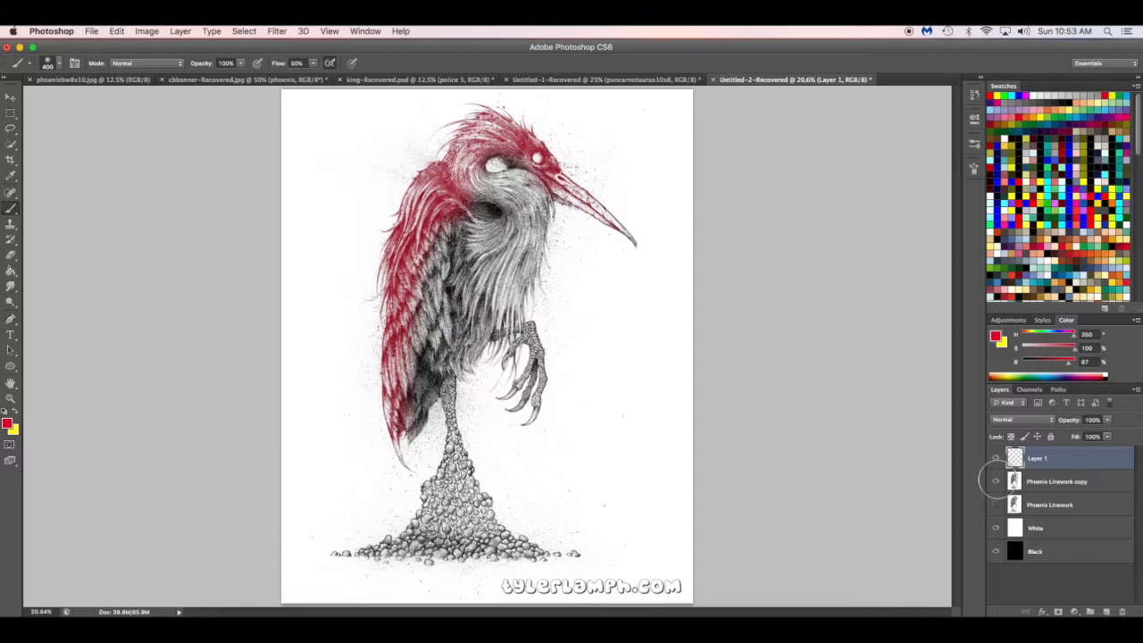
Step: Toggle the Phoenix Linework copy layer off and on to compare the painted color with and without the linework
left_click(996, 481)
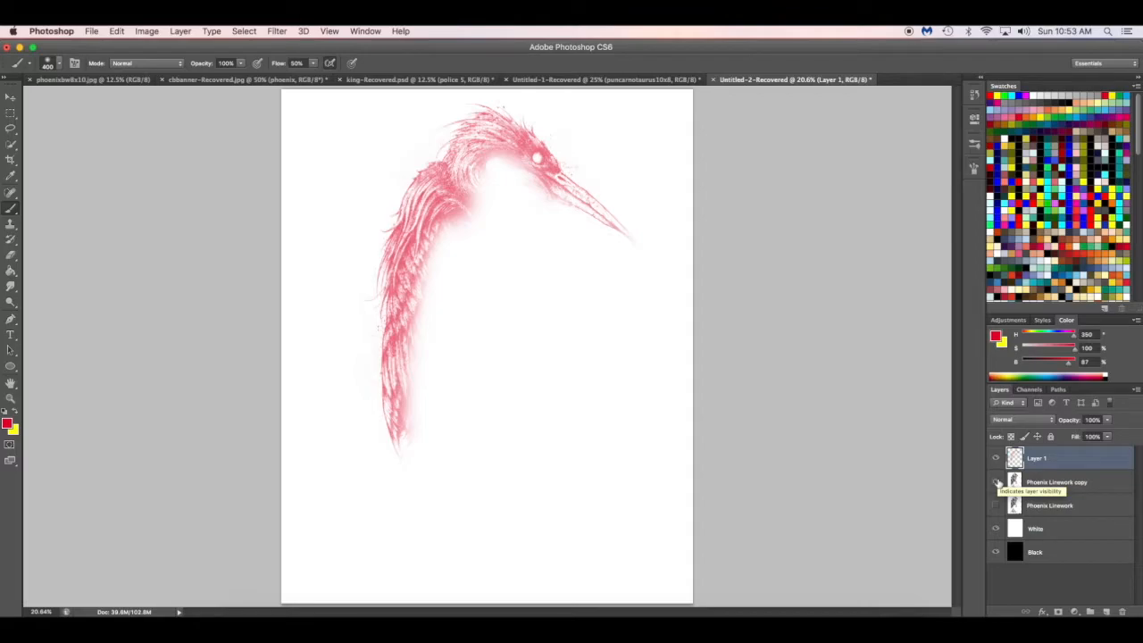
left_click(997, 481)
left_click(996, 481)
left_click(996, 481)
left_click(996, 481)
left_click(996, 482)
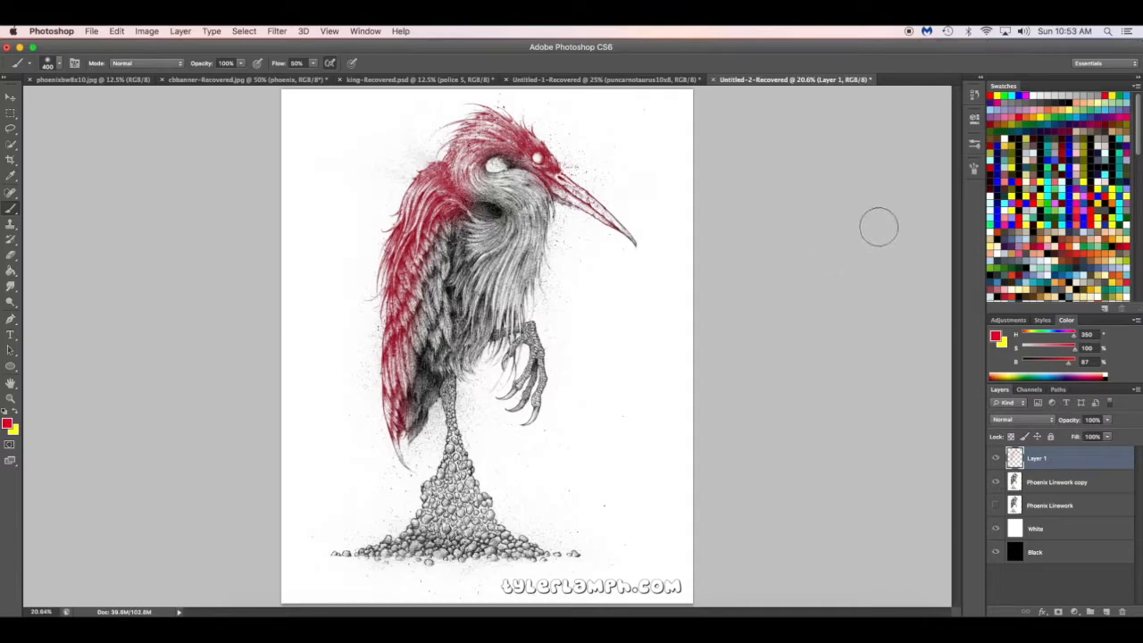
Step: Brush yellow over the outer shoulder feathers, the tail tip and the face around the front eye
left_click(1043, 118)
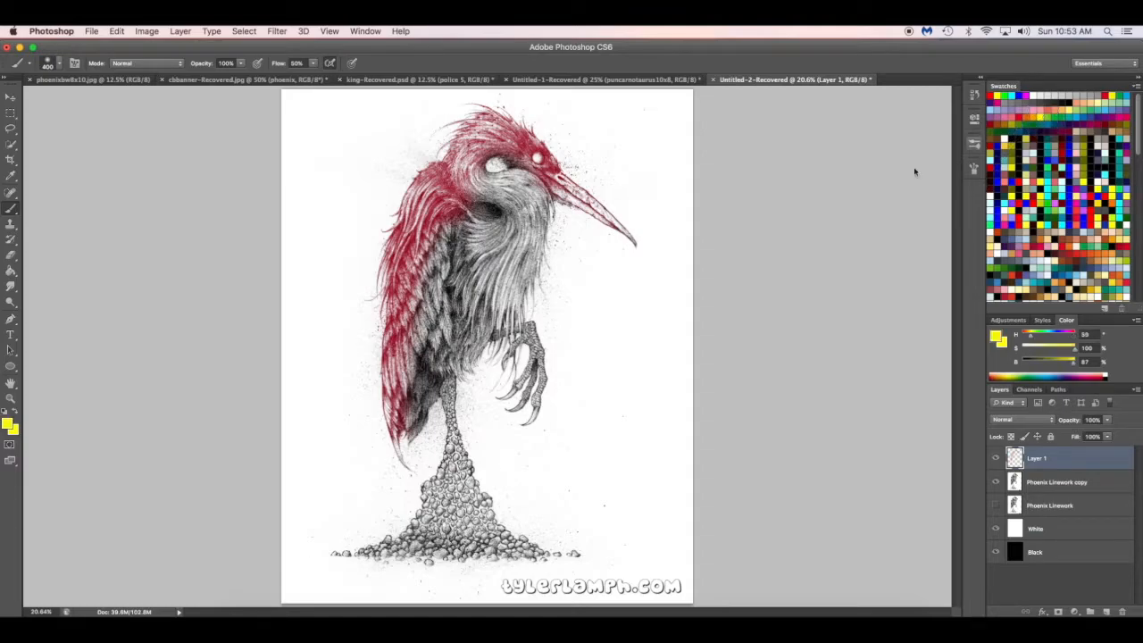
mouse_move(428, 153)
left_mouse_down()
mouse_move(385, 211)
mouse_move(417, 161)
mouse_move(368, 241)
mouse_move(402, 182)
mouse_move(366, 275)
mouse_move(384, 235)
mouse_move(366, 315)
mouse_move(424, 175)
left_mouse_up()
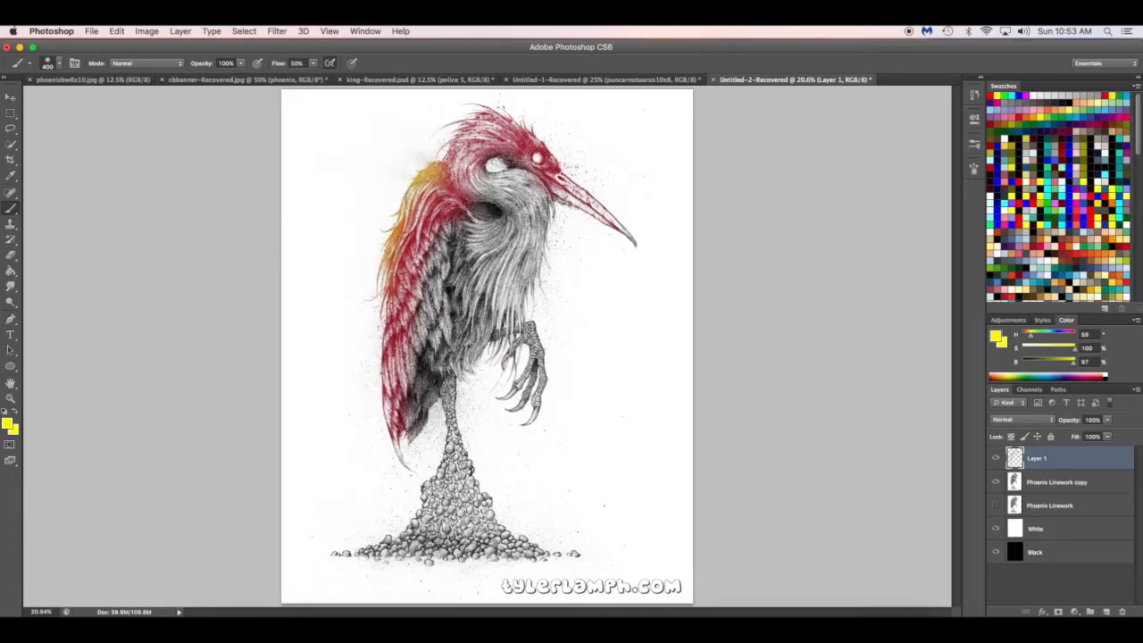
left_click_drag(395, 470, 370, 382)
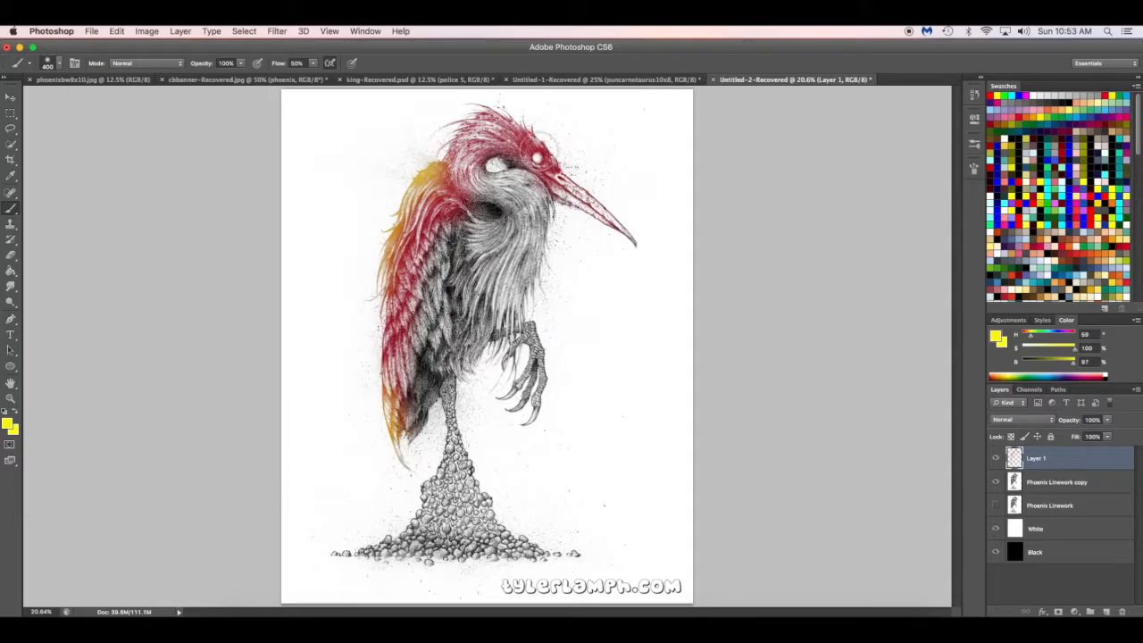
left_click_drag(565, 164, 568, 165)
left_click_drag(555, 152, 548, 120)
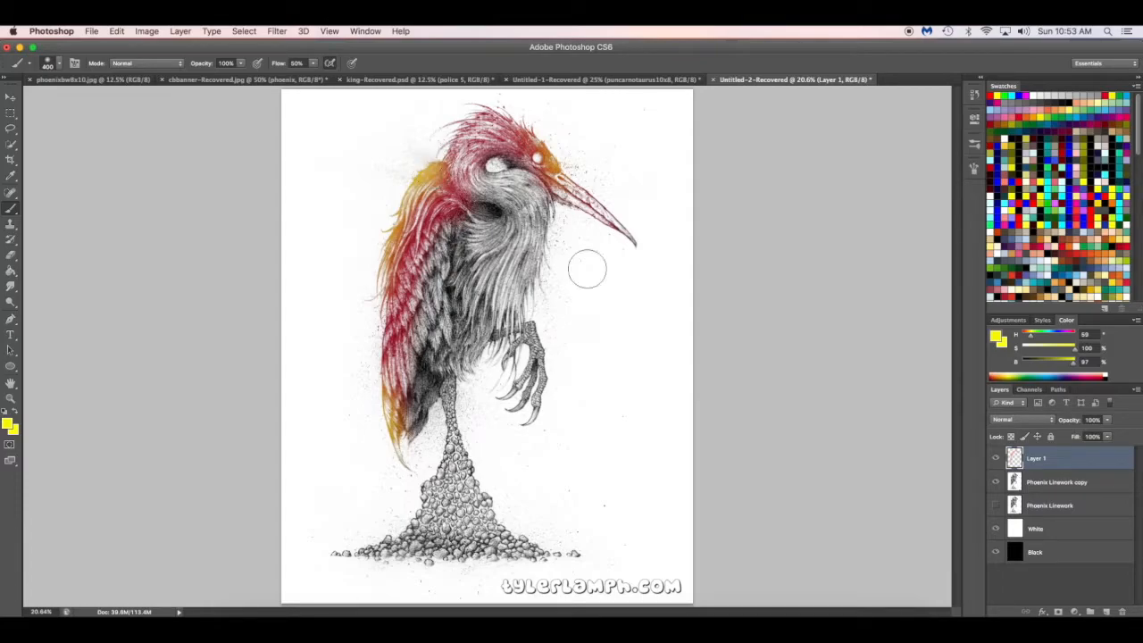
Step: Hide the Phoenix Linework copy and White layers so the painted color sits on the black background
left_click(995, 482)
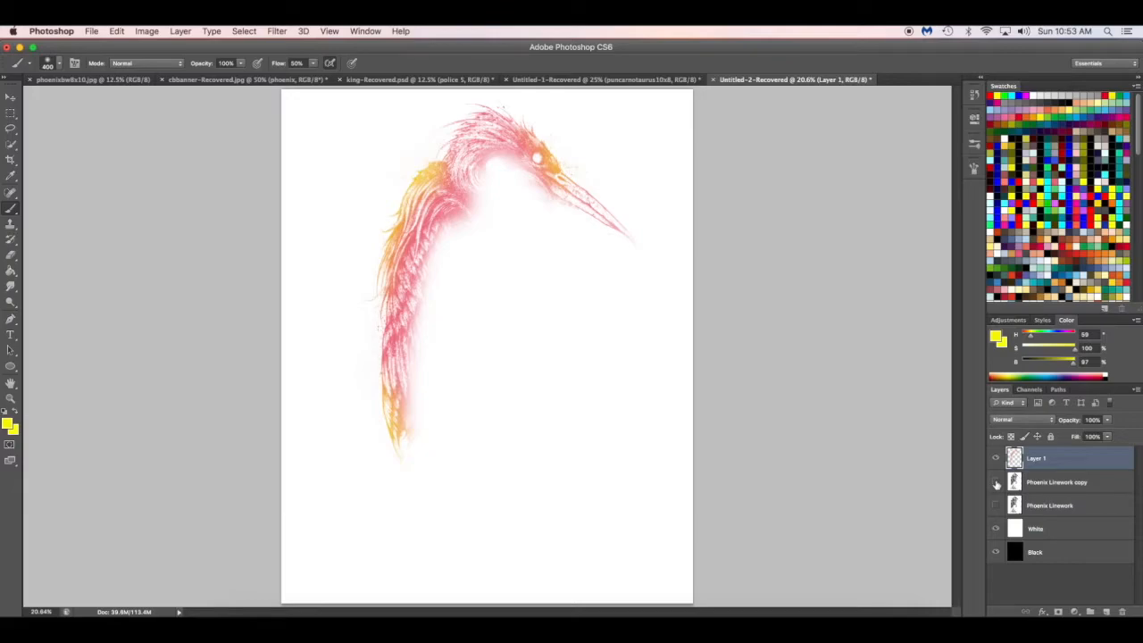
left_click(997, 483)
left_click(996, 483)
left_click(995, 530)
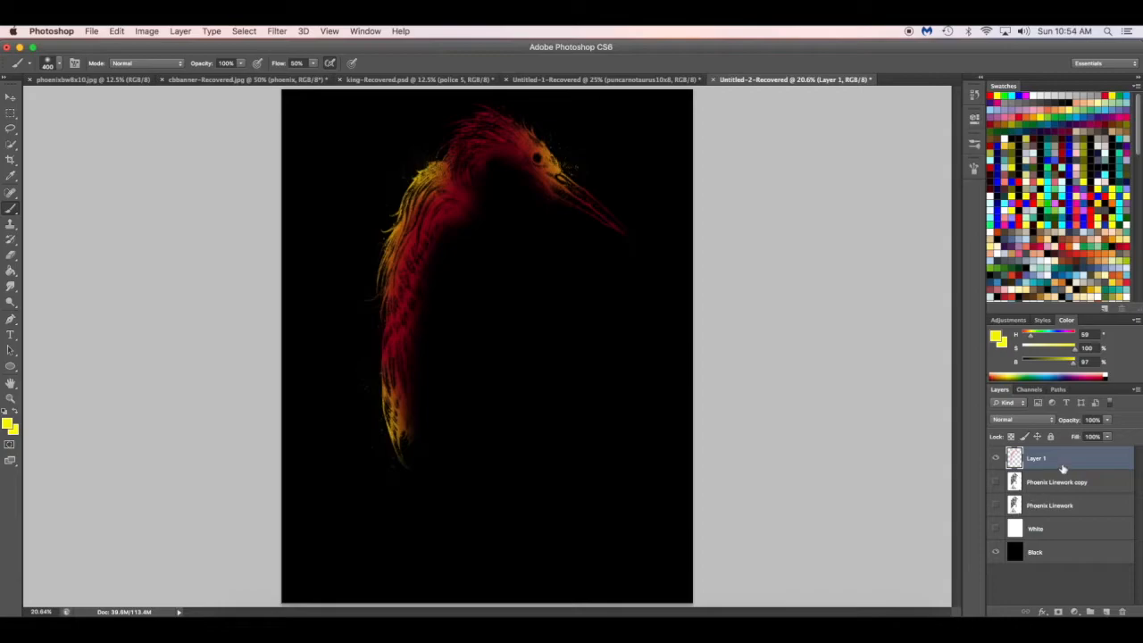
Step: Enlarge the brush to 900 and paint red over the whole bird, its claws and the rock pile
left_click(1026, 113)
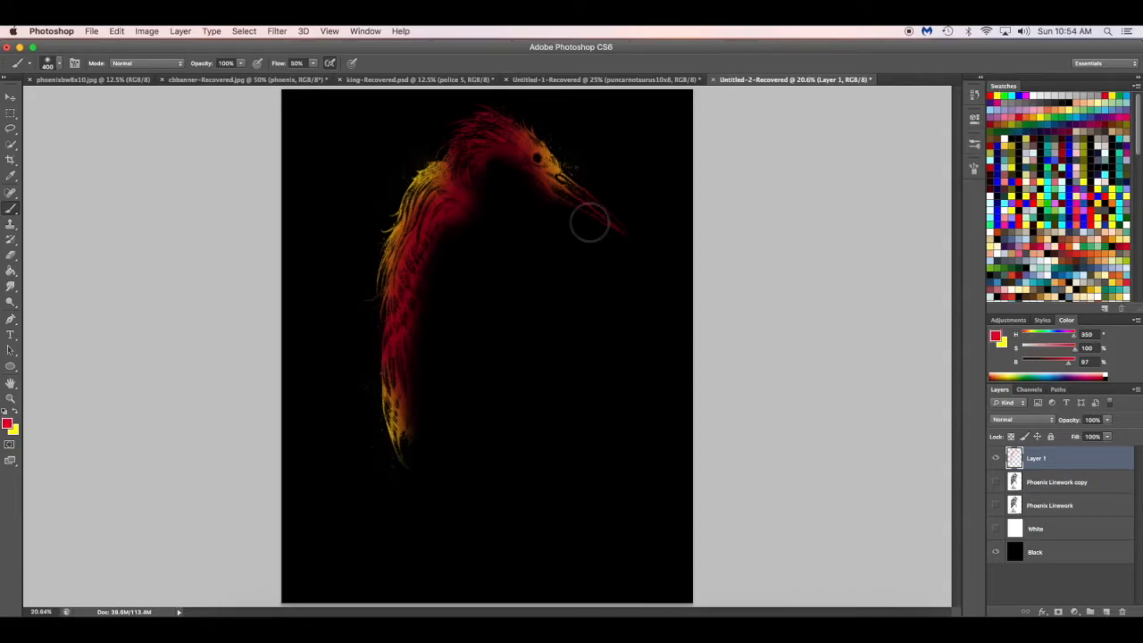
key("bracketright")
key("bracketright")
key("bracketright")
key("bracketright")
key("bracketright")
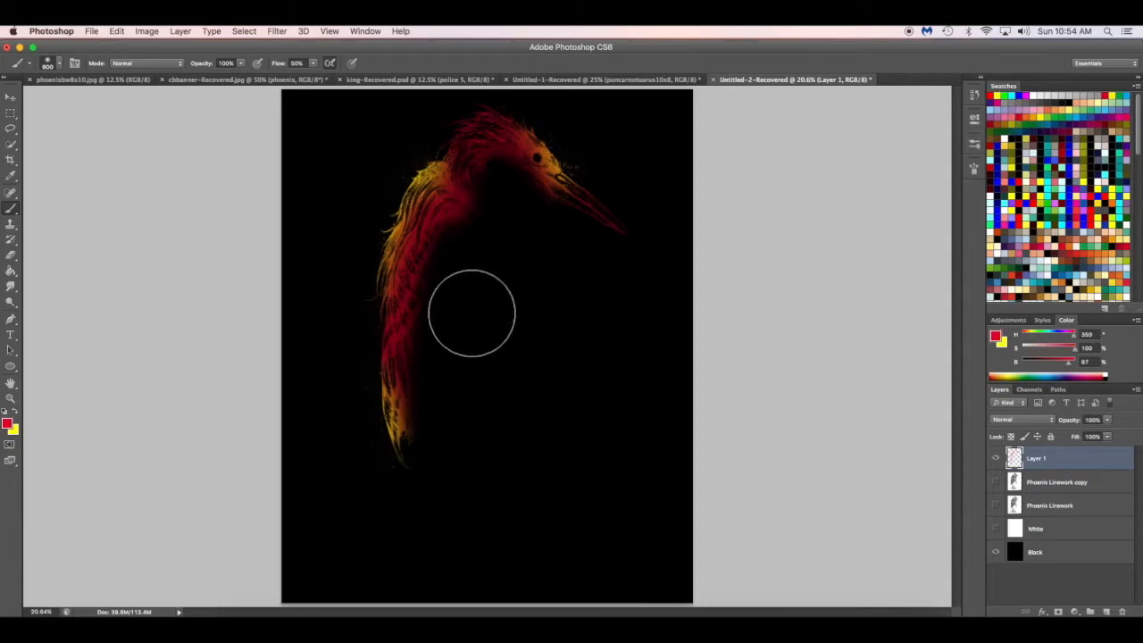
mouse_move(524, 202)
left_mouse_down()
mouse_move(527, 172)
mouse_move(488, 218)
mouse_move(506, 315)
mouse_move(484, 220)
mouse_move(521, 229)
mouse_move(539, 372)
mouse_move(478, 449)
mouse_move(459, 305)
mouse_move(402, 283)
mouse_move(417, 473)
mouse_move(535, 514)
mouse_move(340, 545)
mouse_move(607, 553)
mouse_move(422, 552)
mouse_move(438, 481)
mouse_move(437, 227)
mouse_move(404, 426)
mouse_move(440, 188)
mouse_move(464, 381)
mouse_move(489, 270)
mouse_move(550, 266)
mouse_move(503, 398)
mouse_move(521, 422)
mouse_move(533, 246)
mouse_move(504, 247)
mouse_move(479, 406)
mouse_move(509, 223)
mouse_move(485, 234)
mouse_move(412, 427)
mouse_move(448, 259)
mouse_move(515, 125)
mouse_move(497, 133)
mouse_move(421, 441)
mouse_move(505, 334)
mouse_move(546, 198)
mouse_move(671, 280)
mouse_move(650, 307)
mouse_move(545, 187)
mouse_move(500, 181)
mouse_move(586, 223)
mouse_move(620, 307)
mouse_move(641, 289)
mouse_move(444, 180)
left_mouse_up()
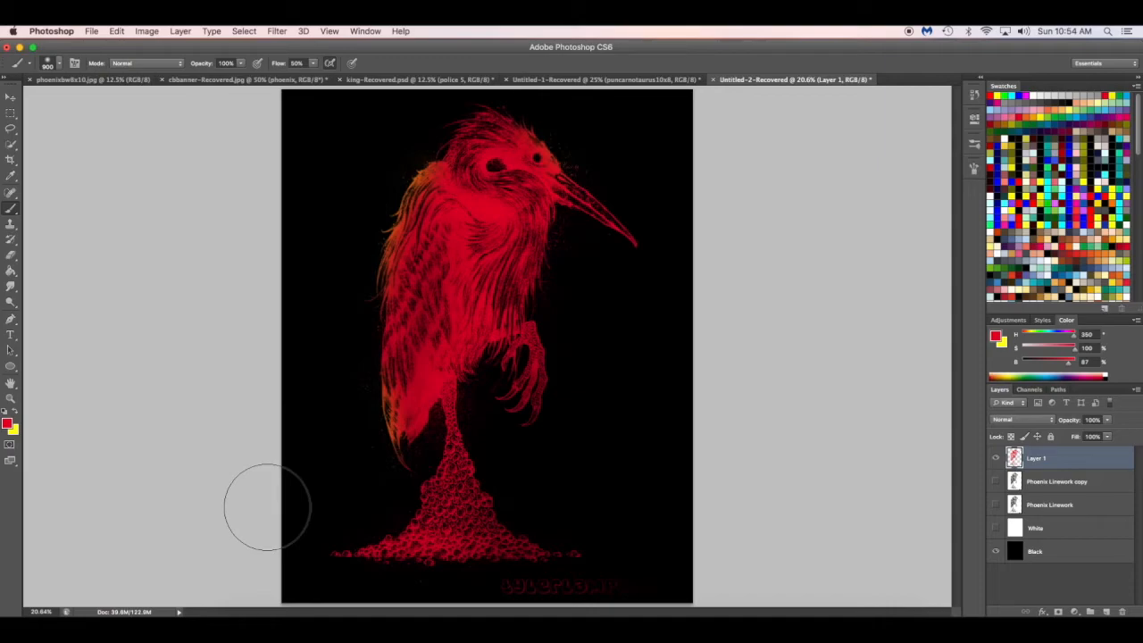
Step: Brush blue over the bird's lower body, raised claw and the upper part of the rock pile
left_click(1048, 127)
mouse_move(609, 350)
left_mouse_down()
mouse_move(508, 345)
mouse_move(500, 305)
mouse_move(425, 390)
mouse_move(483, 246)
mouse_move(438, 474)
left_mouse_up()
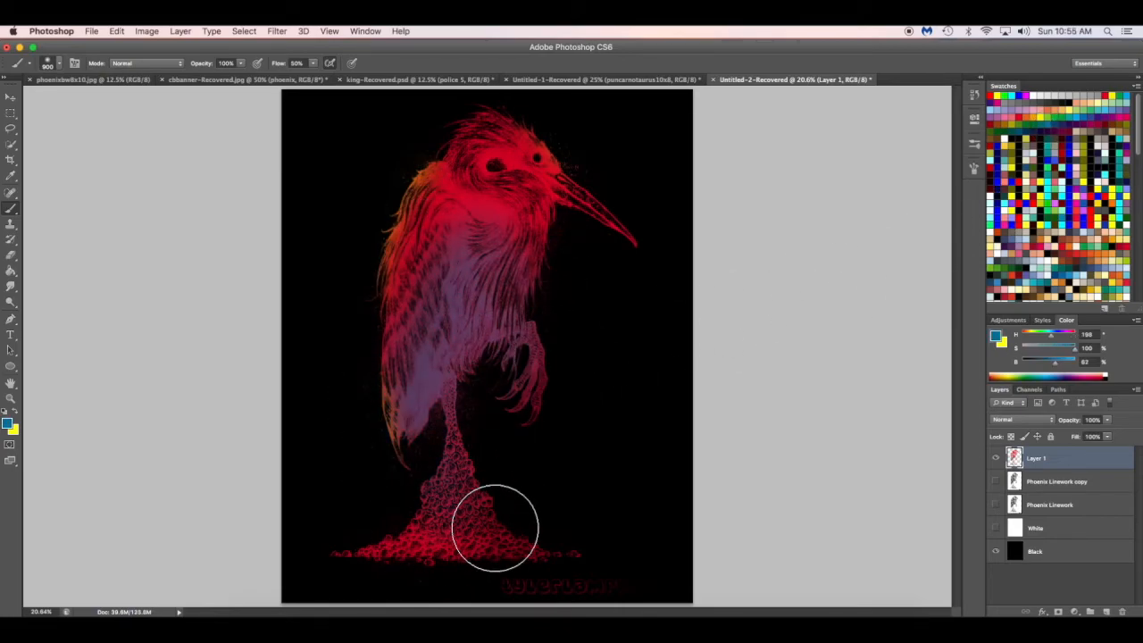